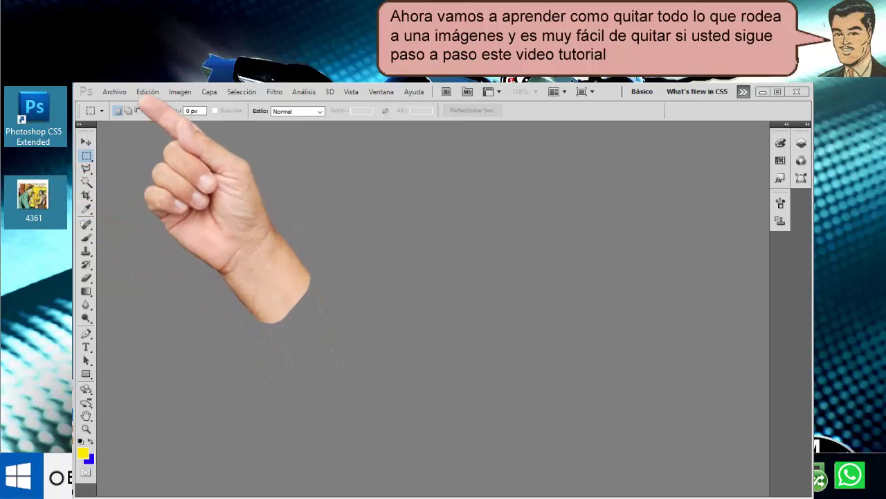
Show the Archivo menu's file commands in the empty Photoshop workspace.
{"action": "left_click", "coordinate": [114, 92]}
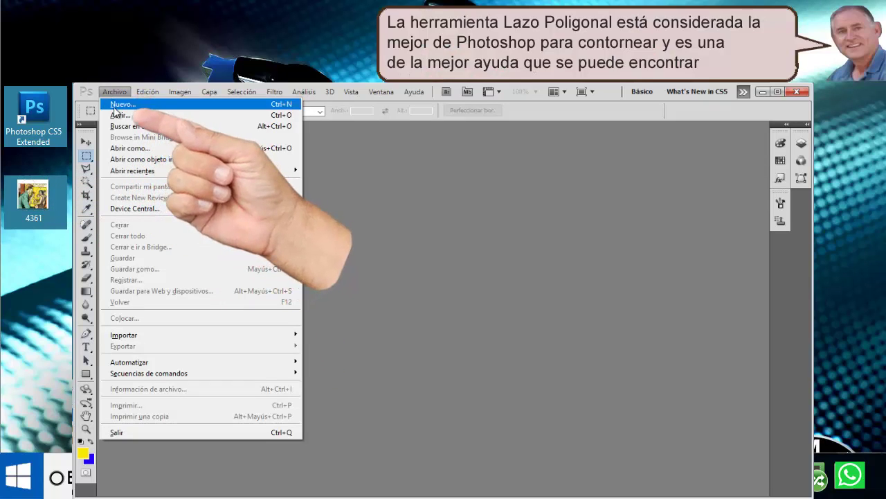
Open the comic image 4361.png from Escritorio via Abrir.
{"action": "left_click", "coordinate": [113, 115]}
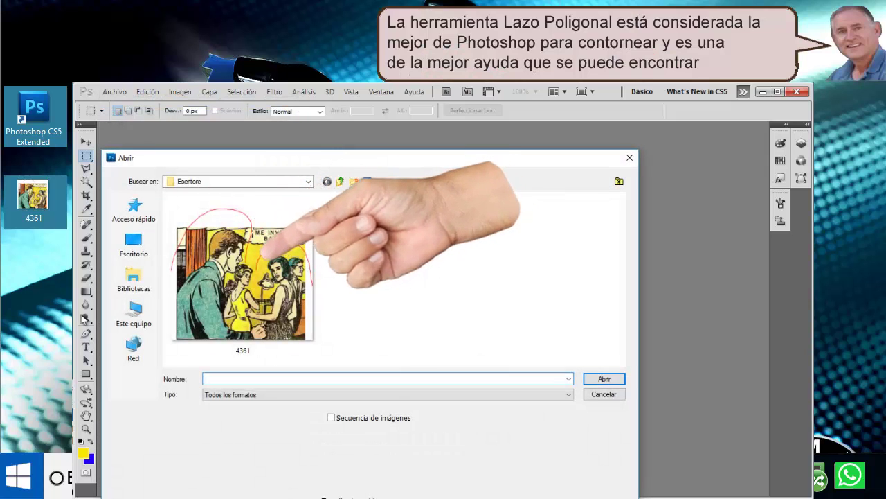
{"action": "left_click", "coordinate": [243, 277]}
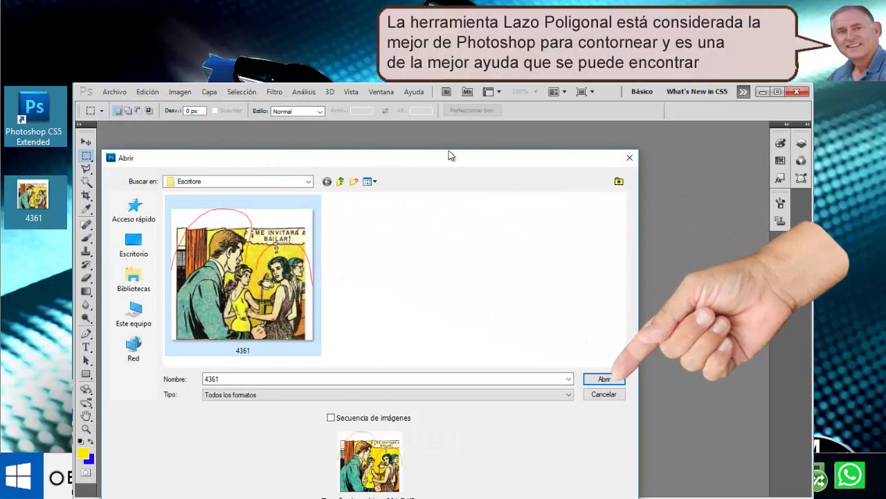
{"action": "key", "text": "Return"}
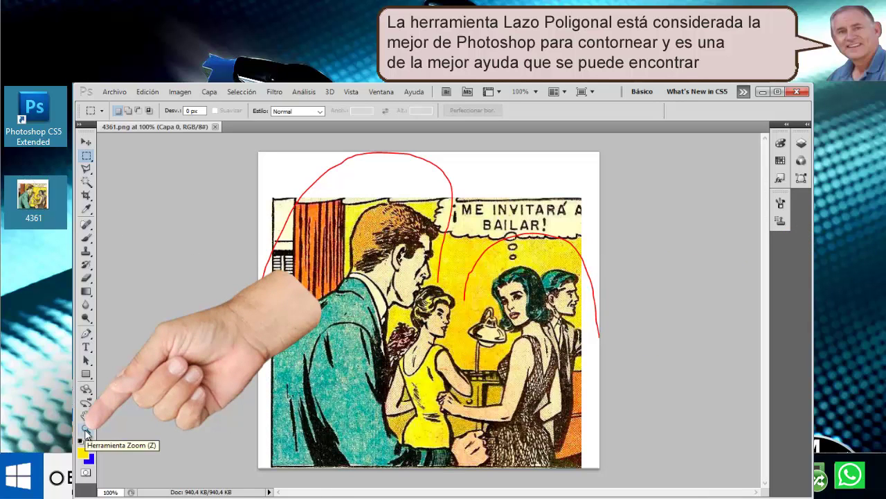
Zoom to about 220% around the man and show the lasso tool types.
{"action": "left_click", "coordinate": [85, 430]}
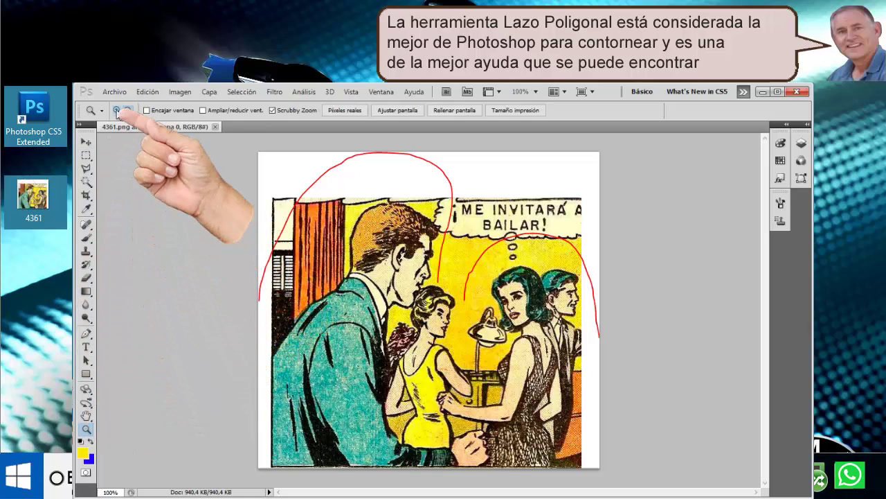
{"action": "left_click_drag", "start_coordinate": [224, 284], "coordinate": [261, 290]}
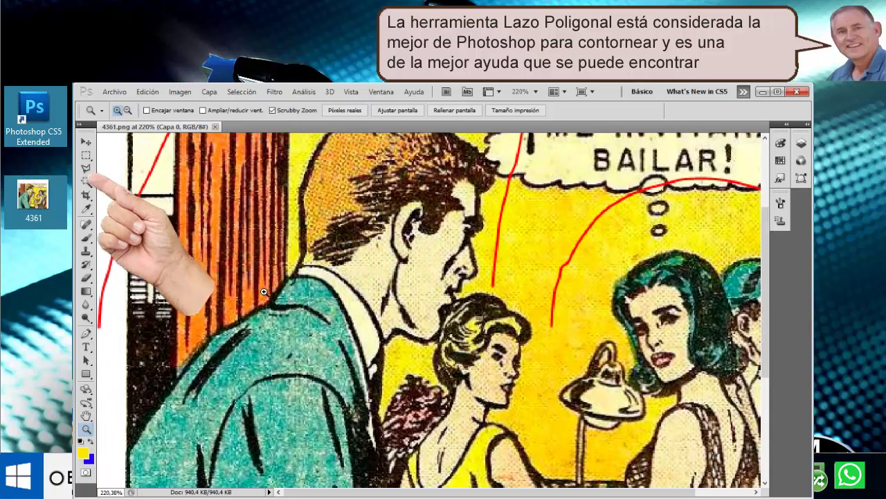
{"action": "left_click", "coordinate": [86, 168]}
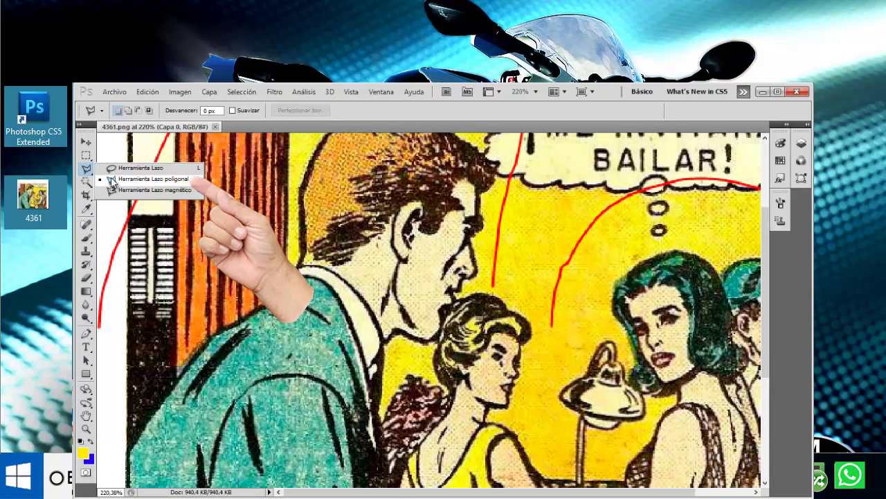
Outline the man in the green suit with a closed Polygonal Lasso selection.
{"action": "left_click", "coordinate": [110, 182]}
{"action": "left_click", "coordinate": [122, 260]}
{"action": "left_click", "coordinate": [208, 301]}
{"action": "left_click", "coordinate": [266, 243]}
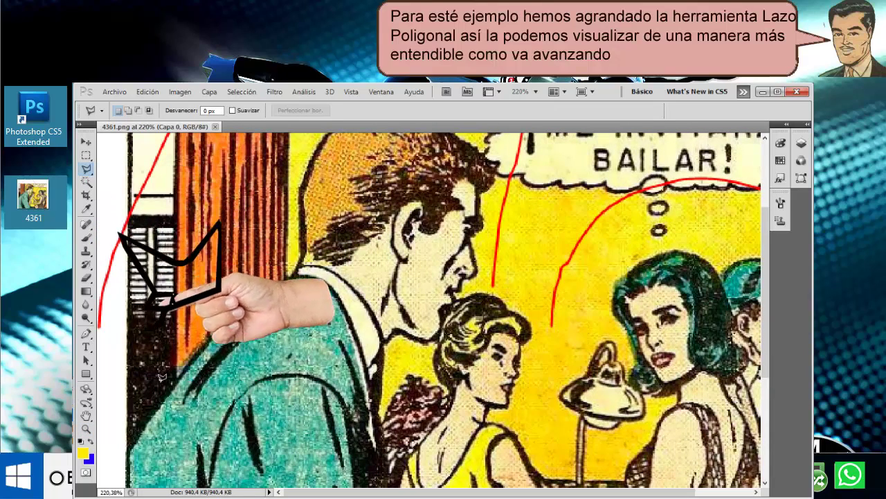
{"action": "left_click", "coordinate": [267, 339]}
{"action": "left_click", "coordinate": [170, 360]}
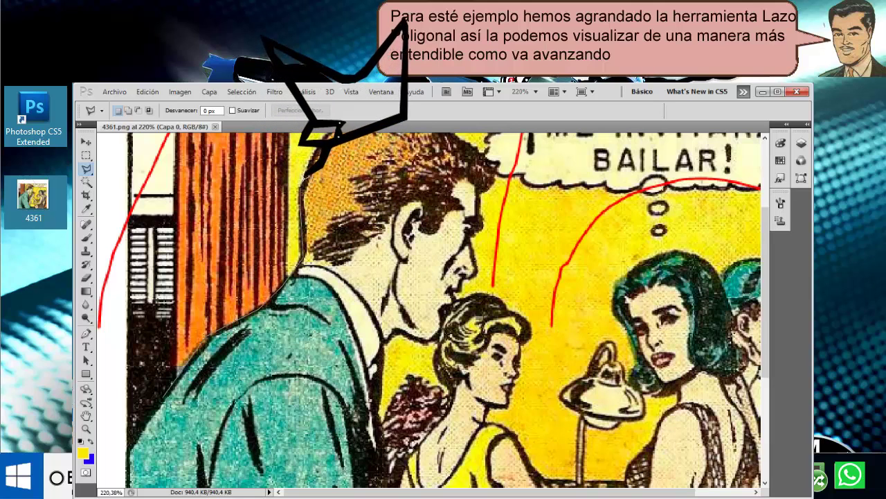
{"action": "scroll", "coordinate": [318, 153], "scroll_direction": "up", "scroll_amount": 3}
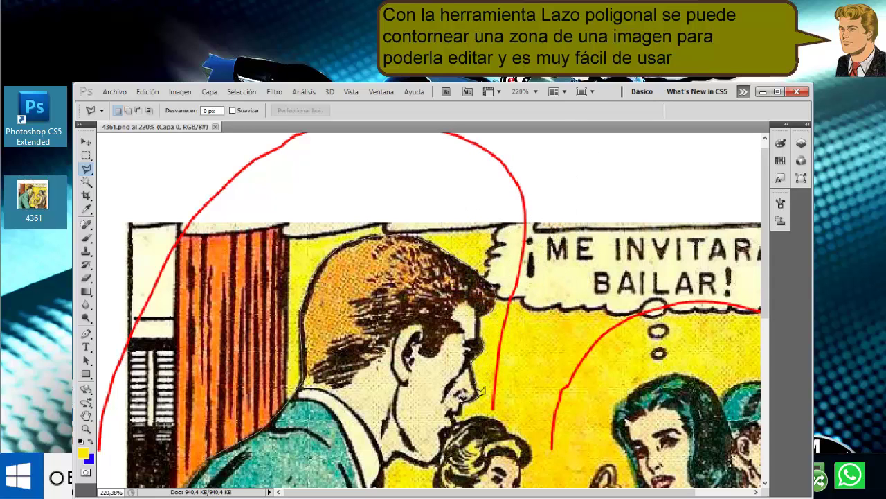
{"action": "scroll", "coordinate": [480, 391], "scroll_direction": "down", "scroll_amount": 5}
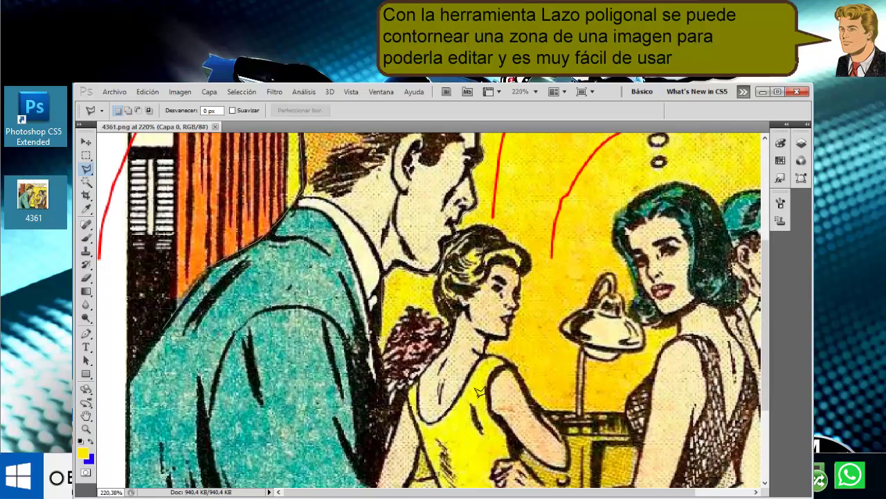
{"action": "scroll", "coordinate": [480, 391], "scroll_direction": "down", "scroll_amount": 1}
{"action": "scroll", "coordinate": [480, 391], "scroll_direction": "down", "scroll_amount": 3}
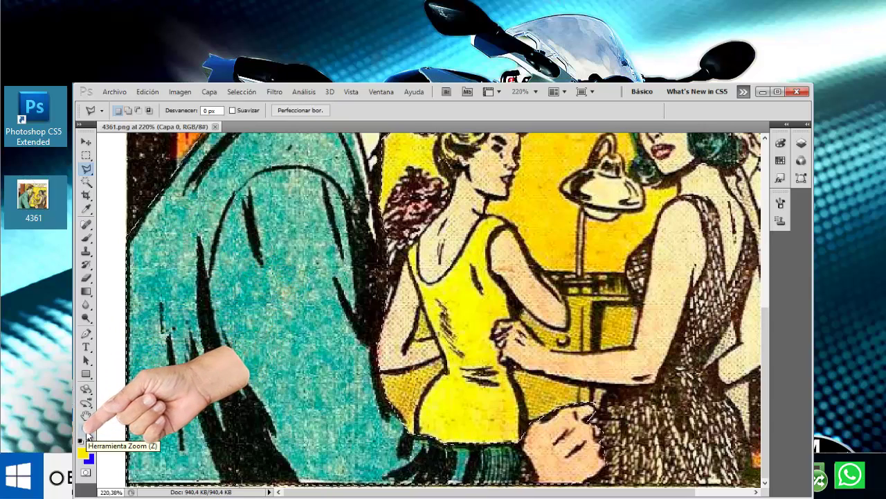
Zoom out to 100% so the whole comic panel is visible.
{"action": "left_click", "coordinate": [86, 431]}
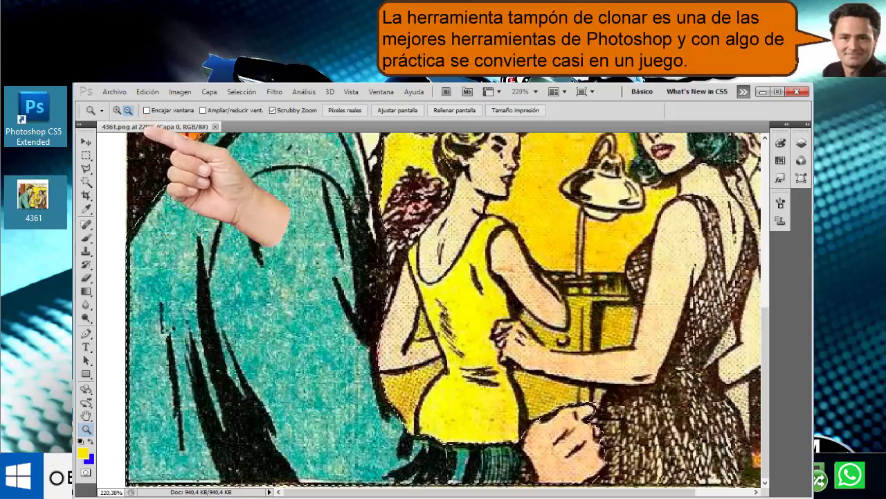
{"action": "left_click", "coordinate": [128, 111]}
{"action": "left_click", "coordinate": [205, 195]}
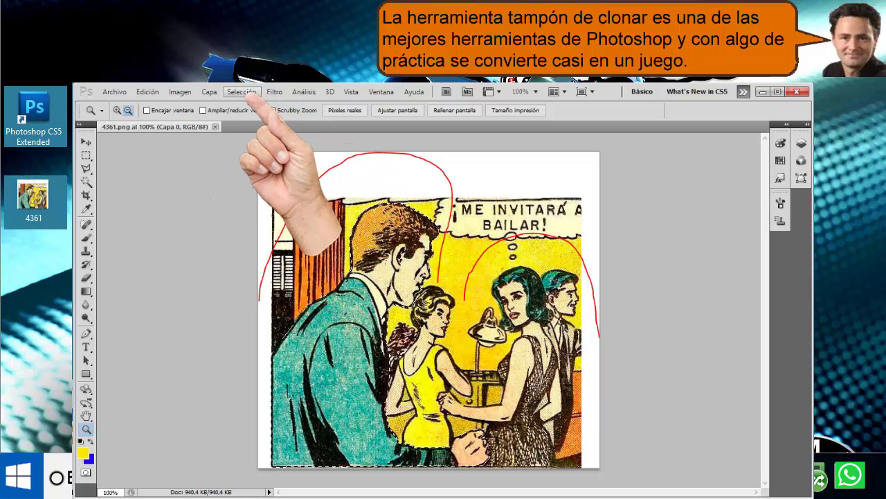
Invert the selection with Selección > Invertir and delete the background around the man.
{"action": "left_click", "coordinate": [241, 92]}
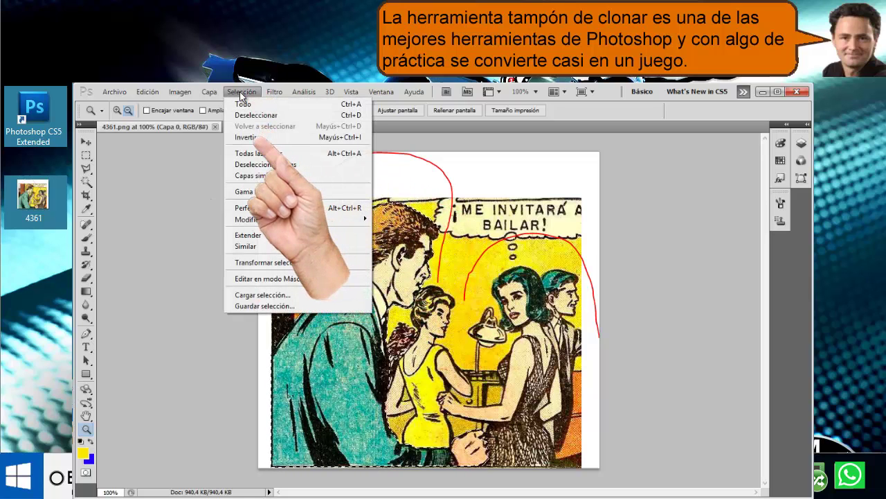
{"action": "left_click", "coordinate": [260, 141]}
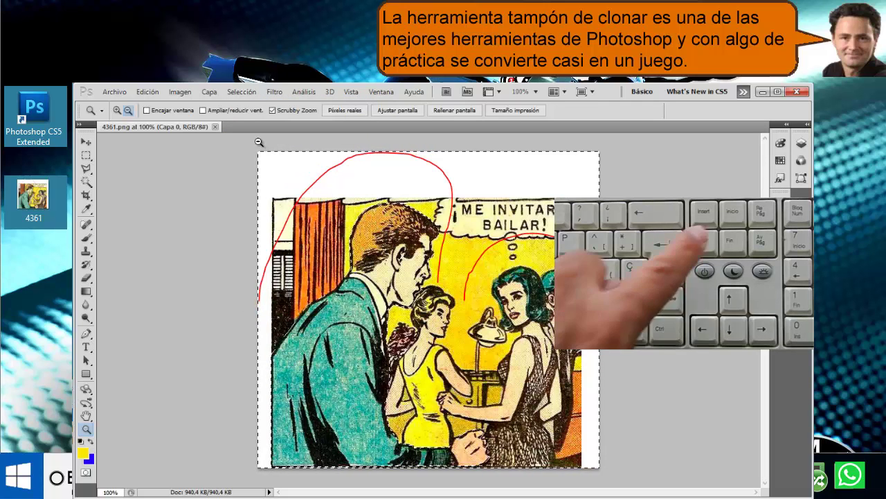
{"action": "key", "text": "Delete"}
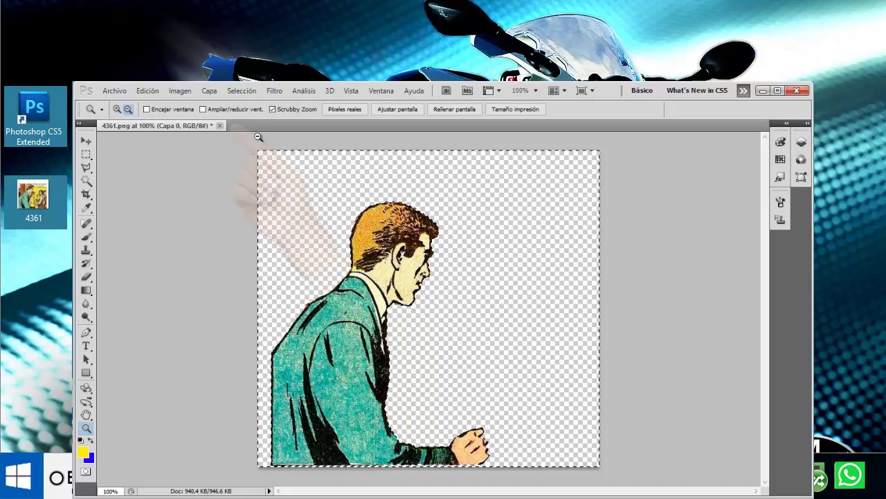
Save the cutout as PNG named 'mi primera imagen editada' on the desktop.
{"action": "left_click", "coordinate": [114, 91]}
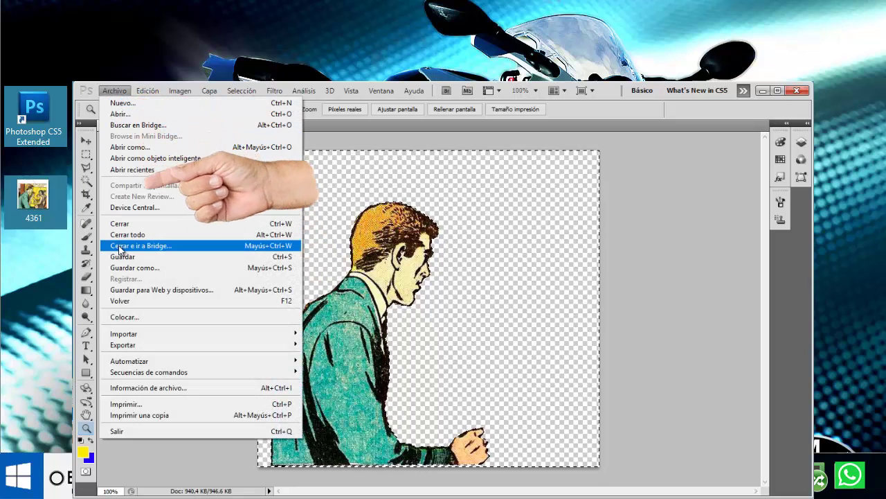
{"action": "left_click", "coordinate": [118, 268]}
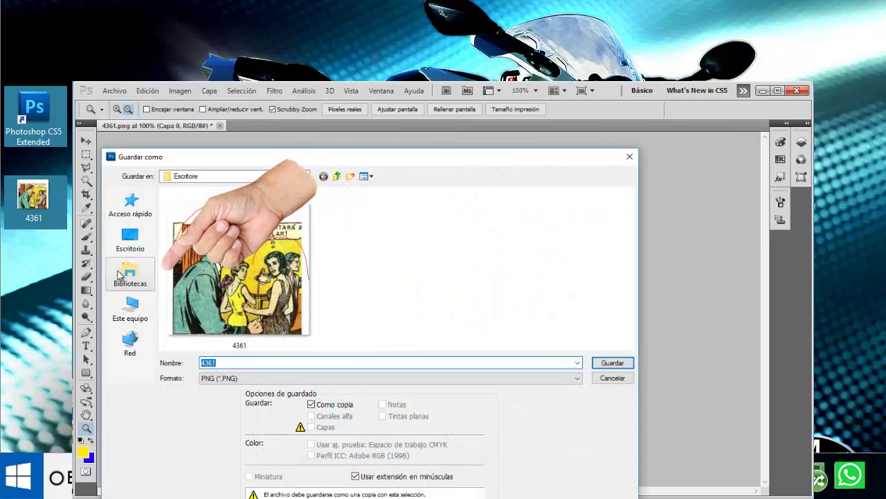
{"action": "type", "text": "mi pri"}
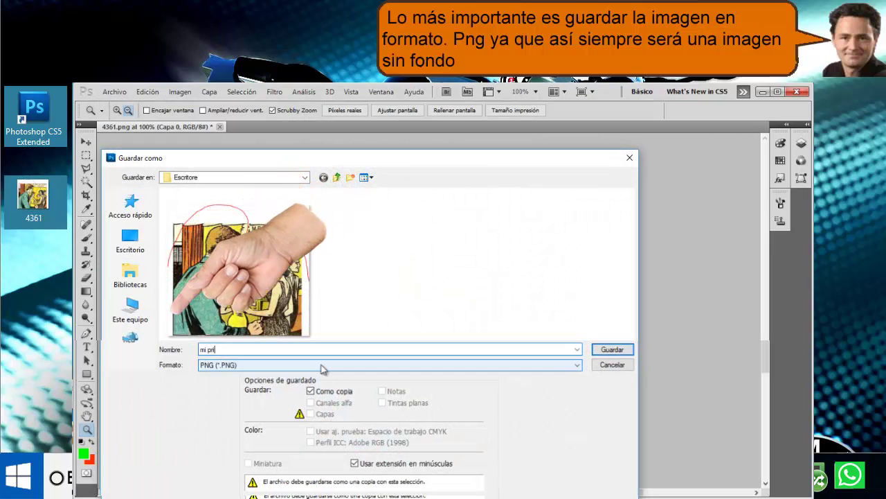
{"action": "type", "text": "mera imagen ed"}
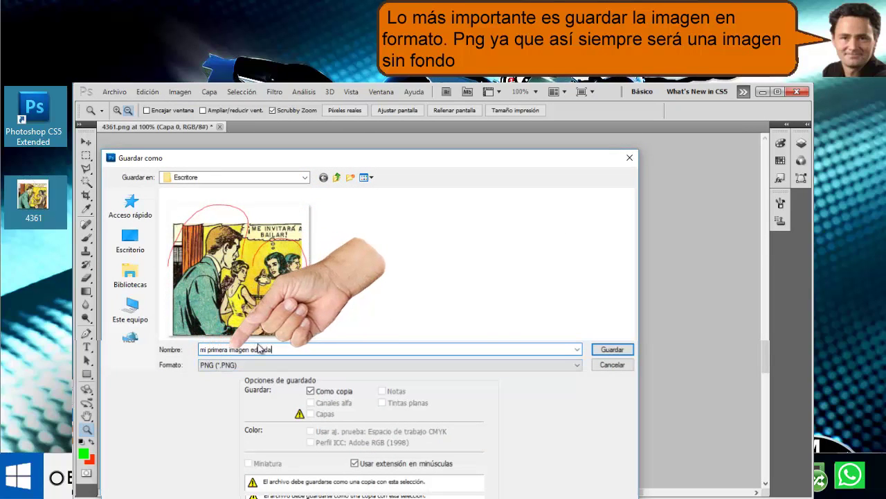
{"action": "type", "text": "itada"}
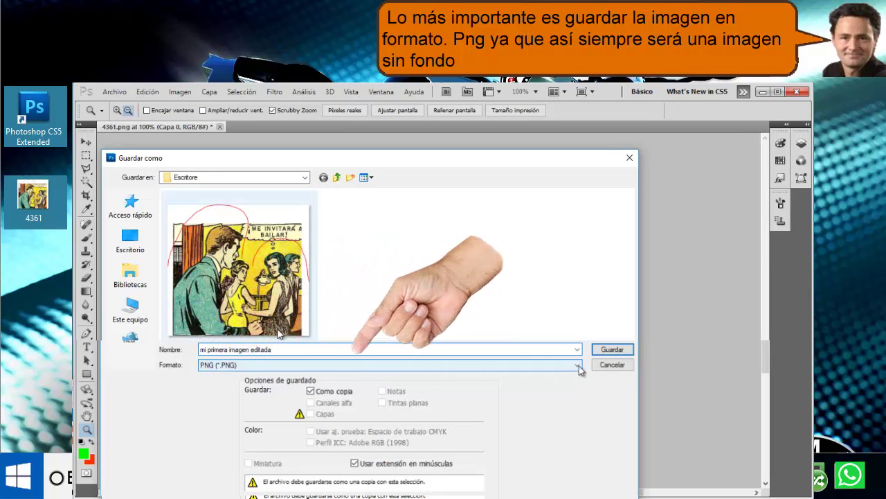
{"action": "left_click", "coordinate": [579, 366]}
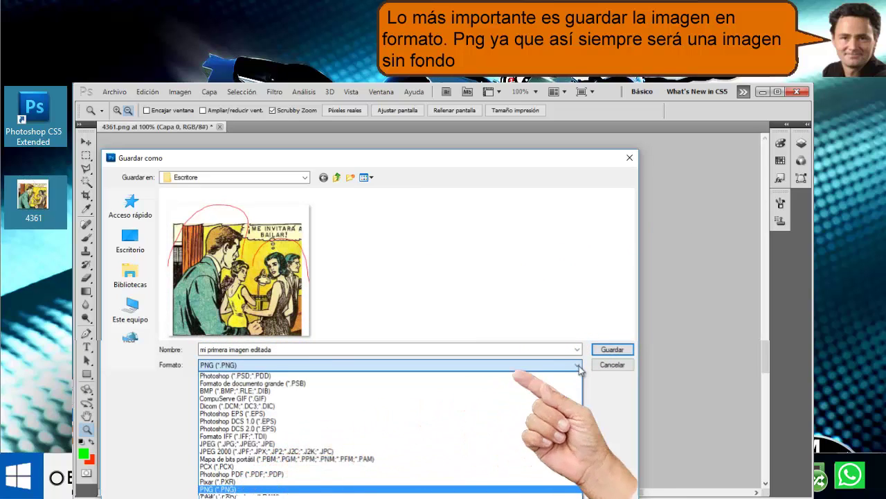
{"action": "left_click", "coordinate": [579, 365]}
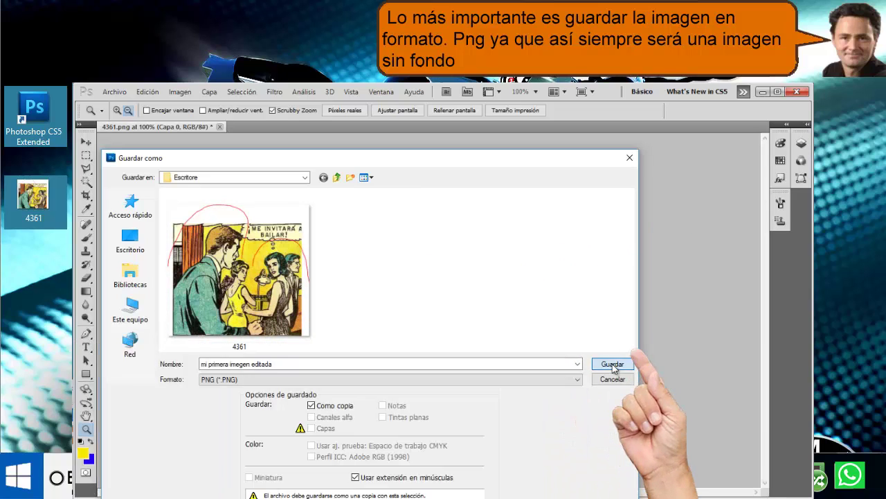
{"action": "left_click", "coordinate": [613, 350]}
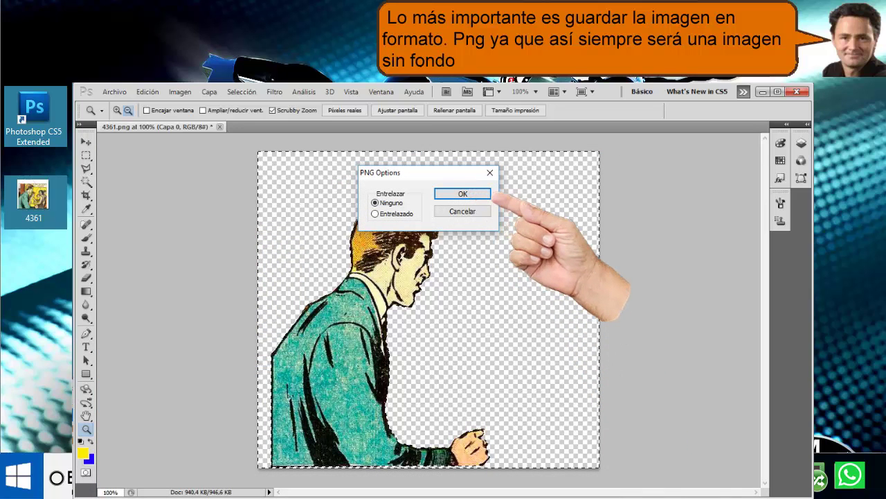
Accept the PNG Options with interlacing set to Ninguno.
{"action": "left_click", "coordinate": [460, 194]}
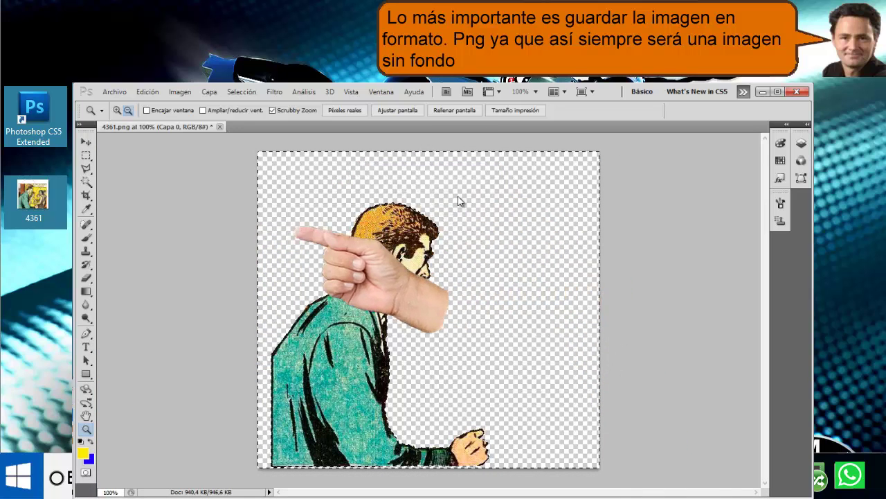